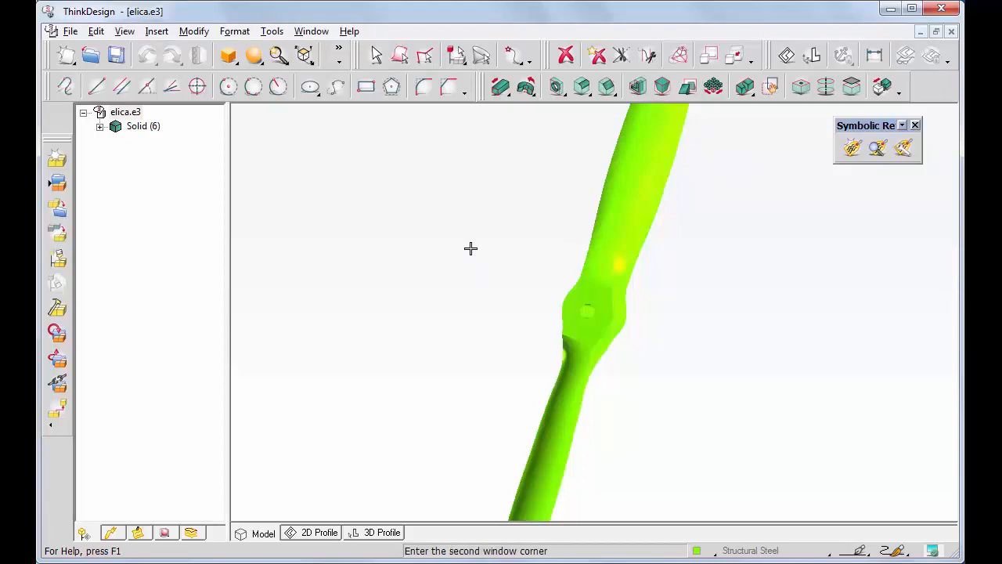
# - Display the propeller model as Shaded + Boundaries, with the hub in close-up
pyautogui.click(693, 417)
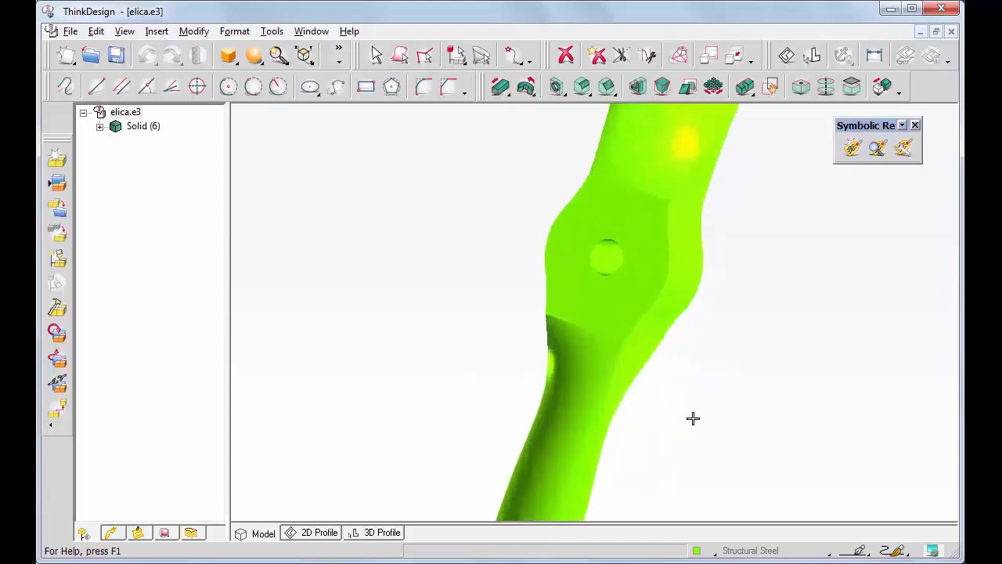
pyautogui.click(126, 31)
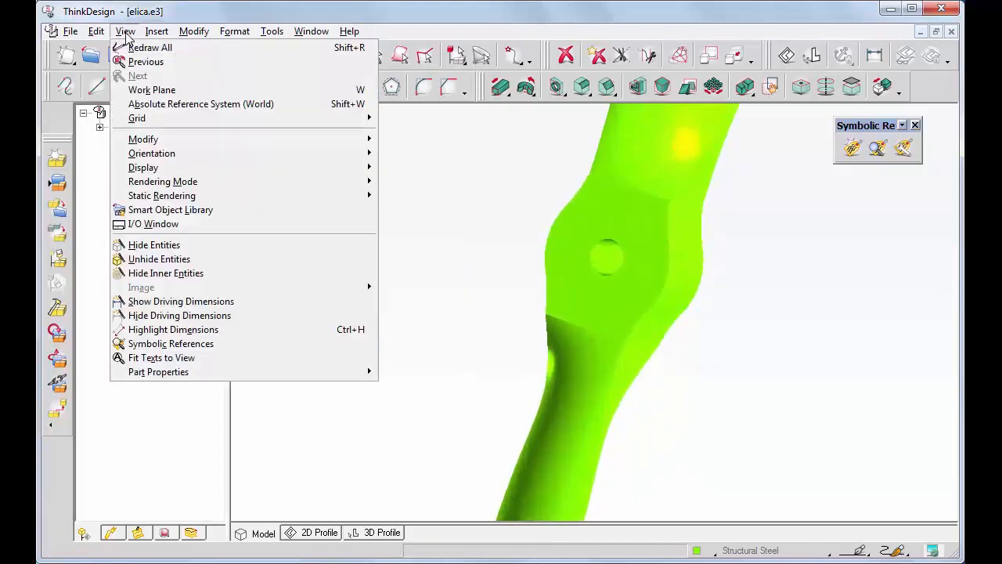
pyautogui.moveTo(143, 174)
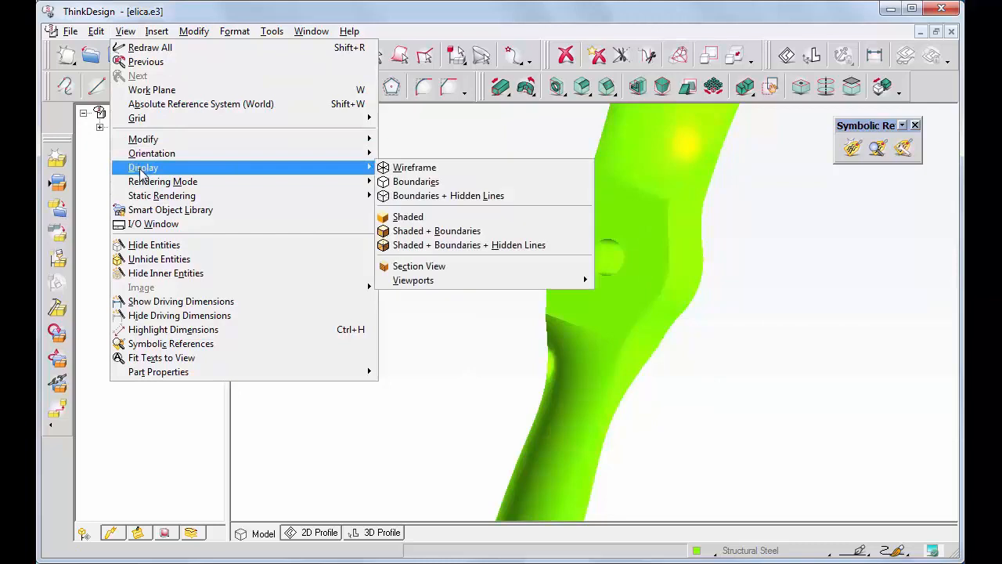
pyautogui.click(430, 232)
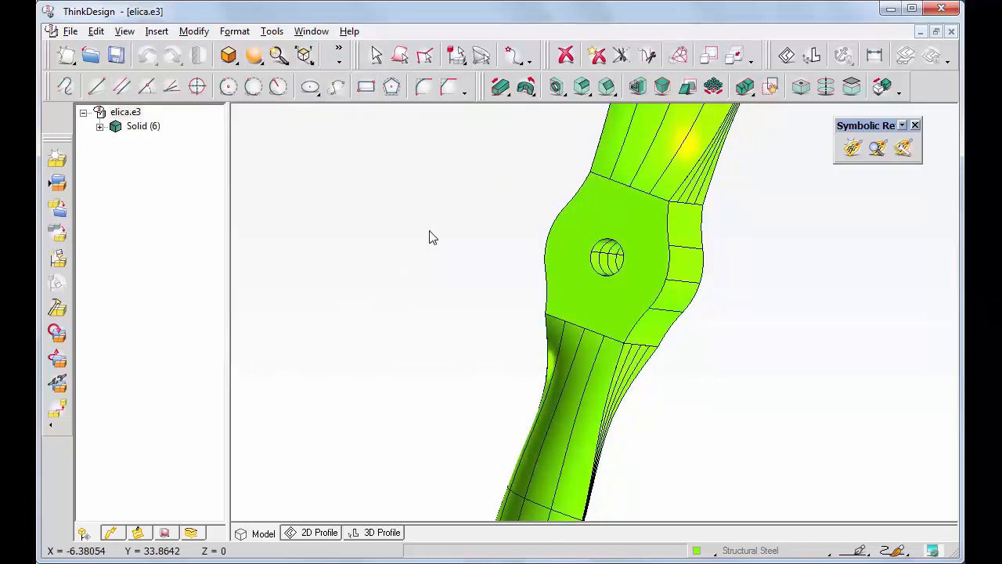
# - Create a symbolic reference named ASSE on the inner surface of the propeller's central hole
pyautogui.click(853, 148)
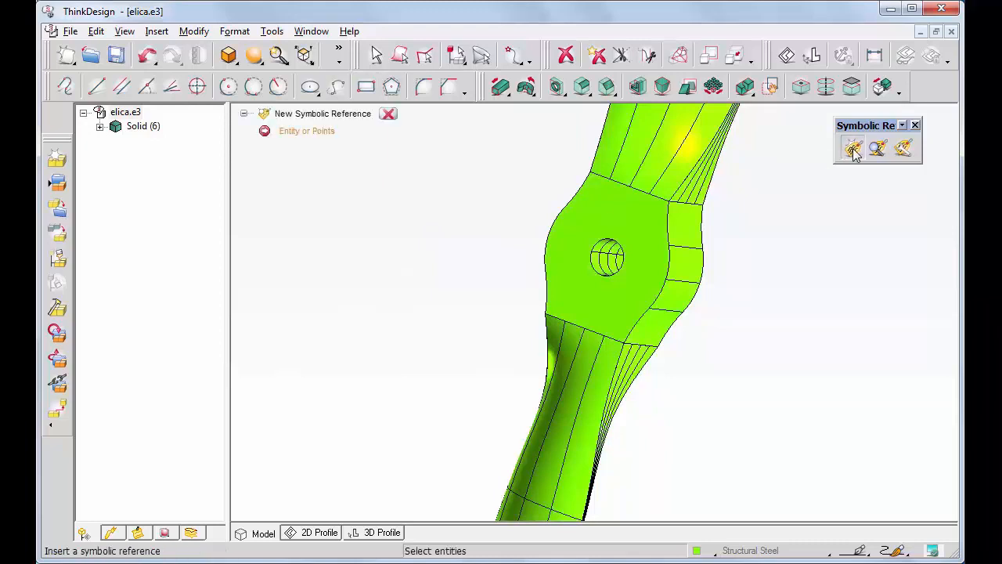
pyautogui.click(606, 248)
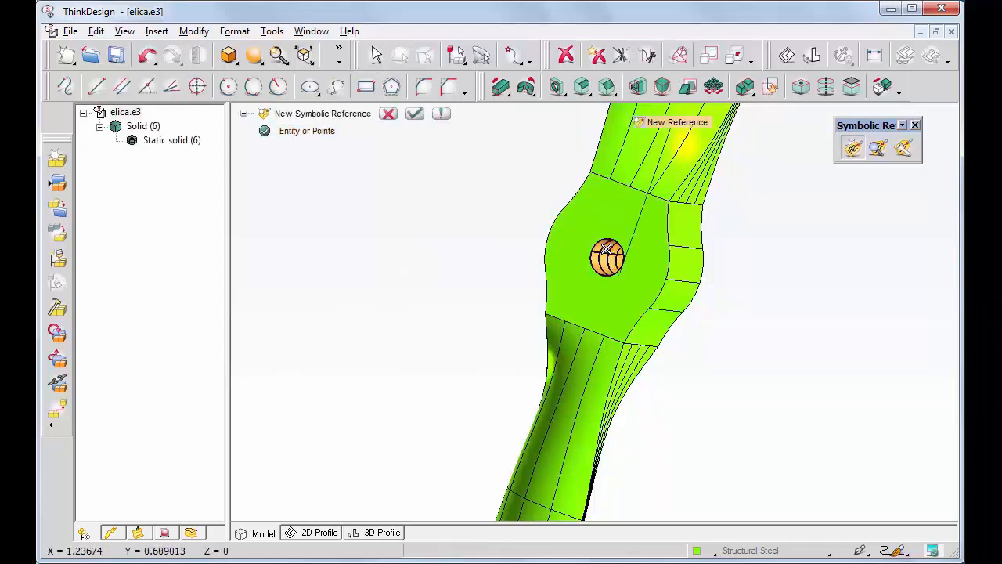
pyautogui.doubleClick(675, 124)
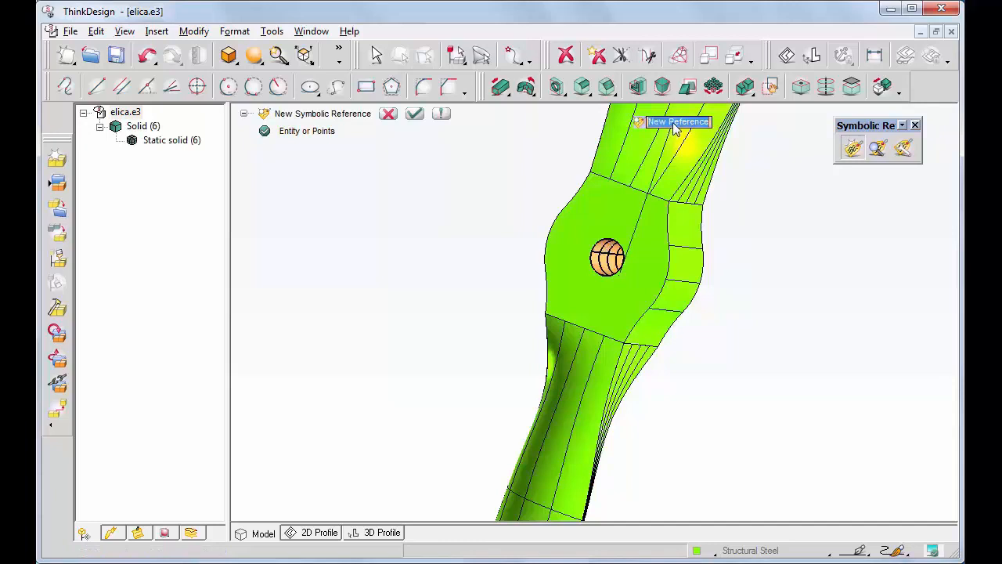
pyautogui.write('ASSE')
pyautogui.press('Return')
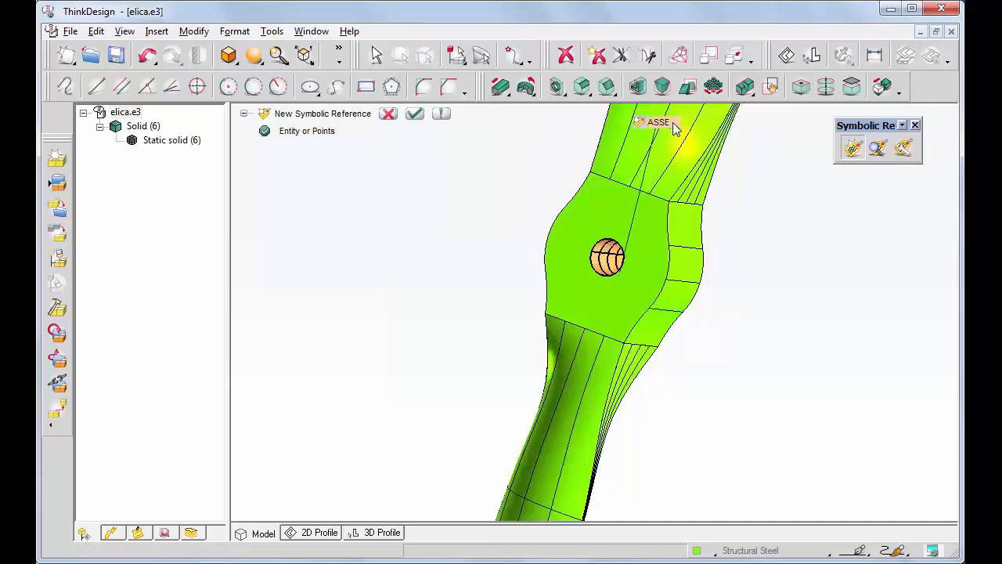
pyautogui.click(442, 115)
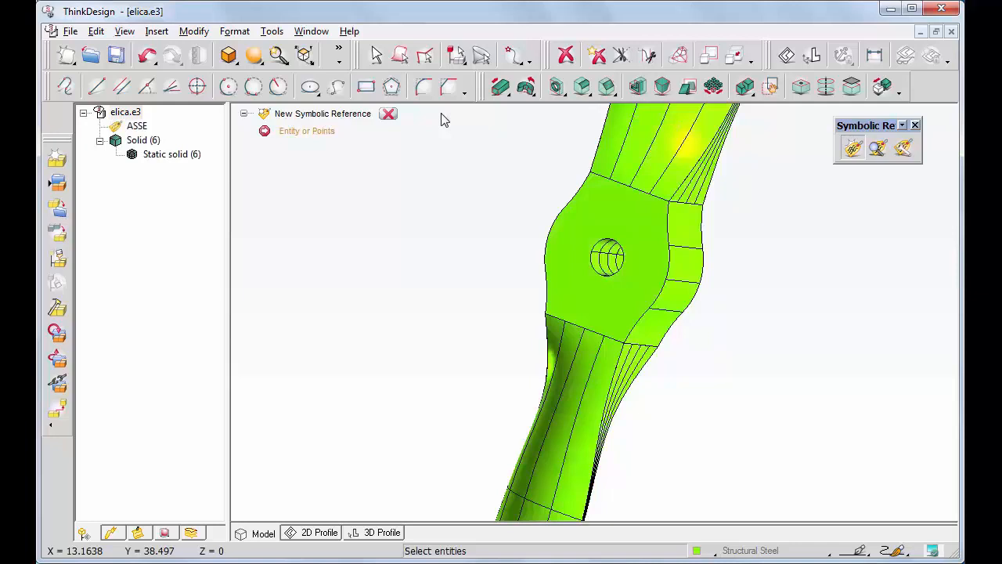
# - Create a symbolic reference named RONDELLAELICA on the flat hub face in front, around the central hole
pyautogui.click(584, 205)
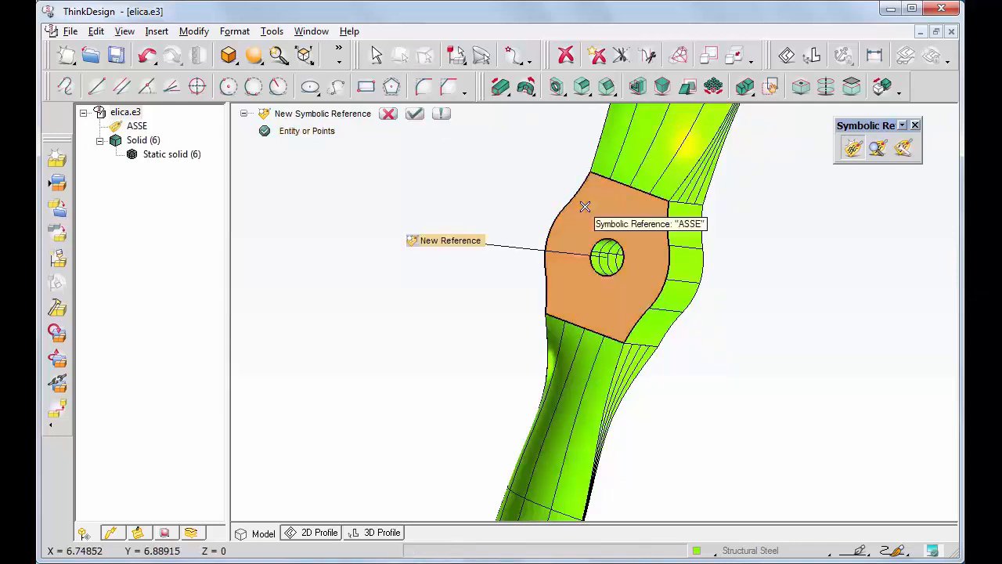
pyautogui.doubleClick(448, 242)
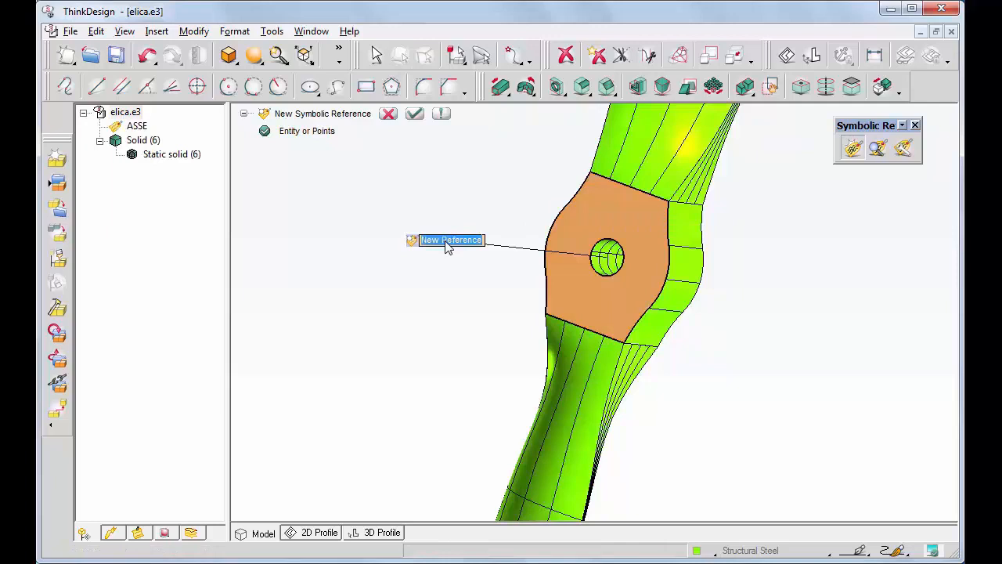
pyautogui.write('RONDELLAELICA')
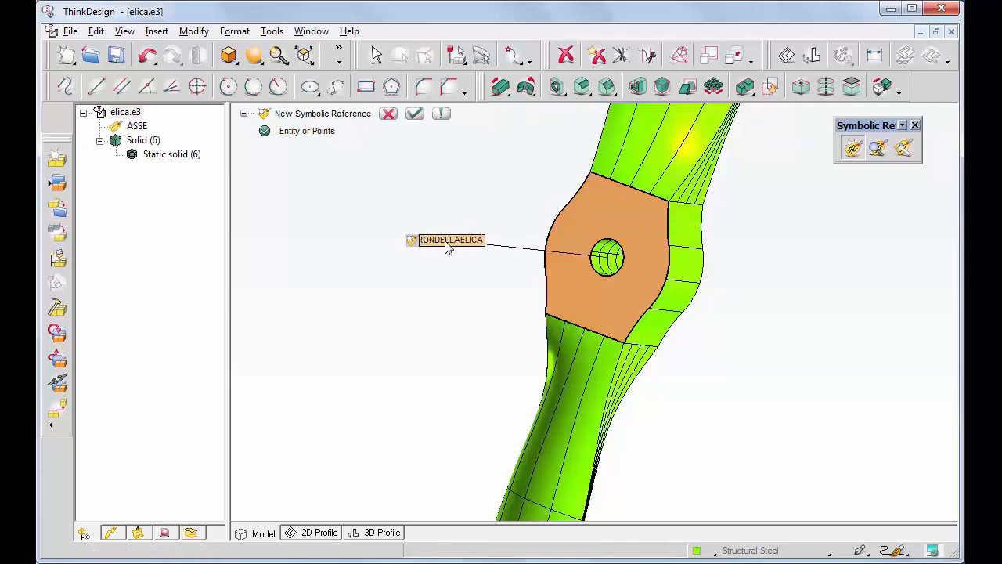
pyautogui.press('Return')
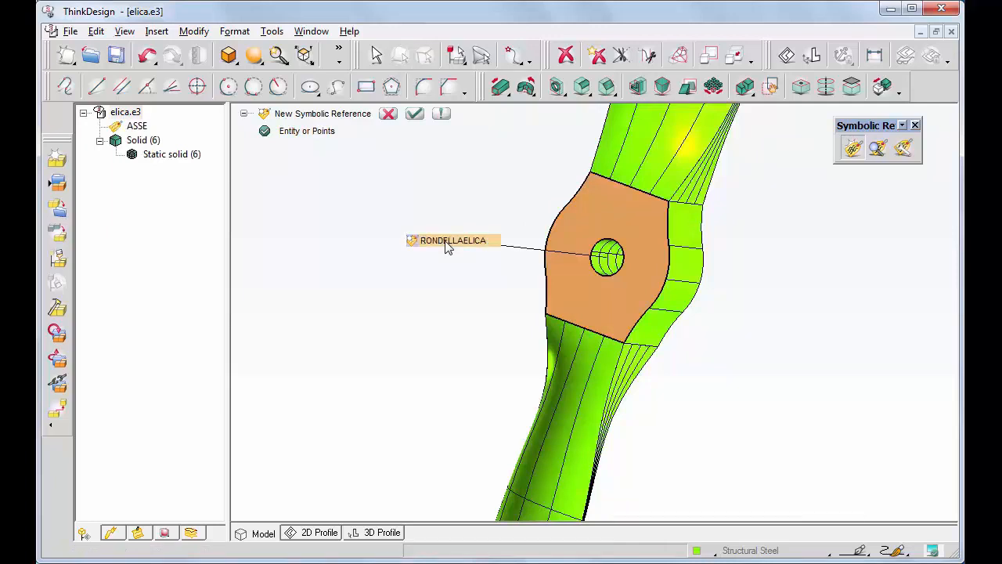
pyautogui.click(442, 115)
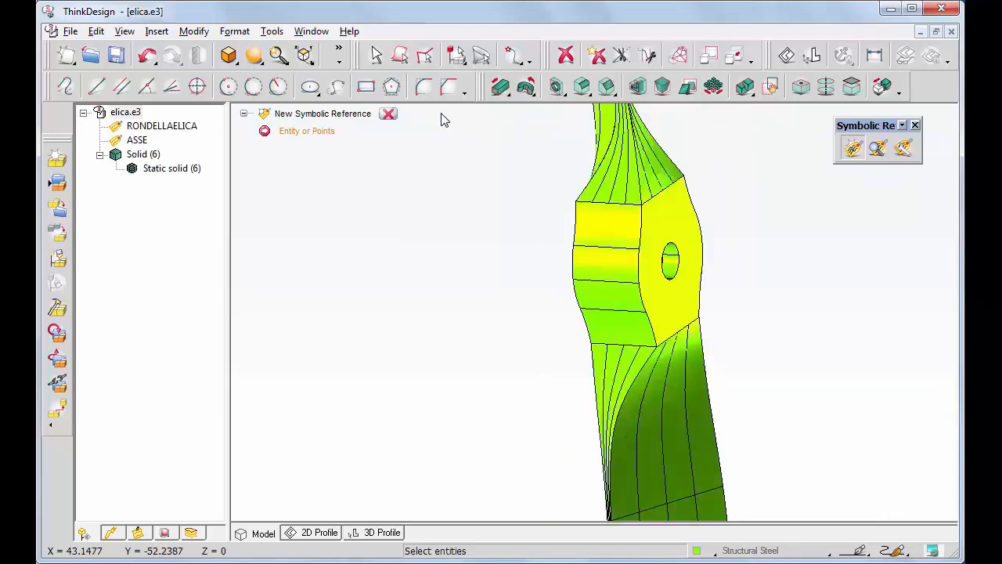
# - Create a symbolic reference named VOLANOELICA on the opposite flat face of the propeller hub and finish the command
pyautogui.click(653, 204)
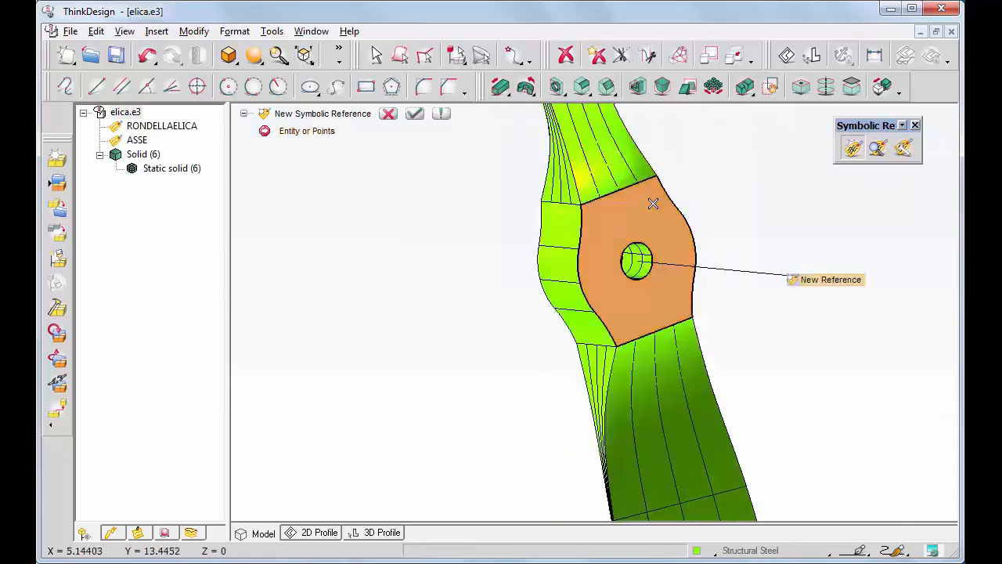
pyautogui.doubleClick(829, 280)
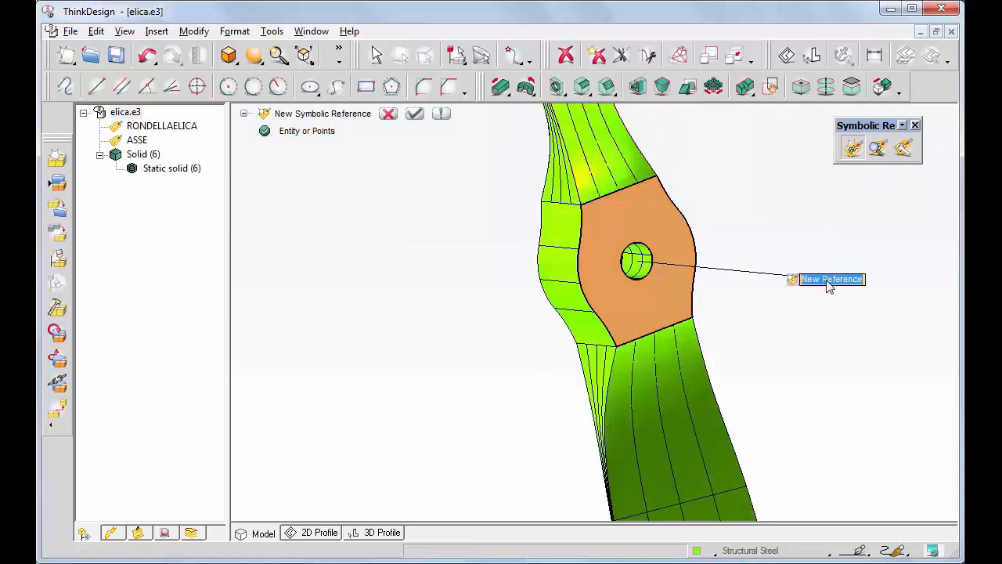
pyautogui.write('VOLANOELICA')
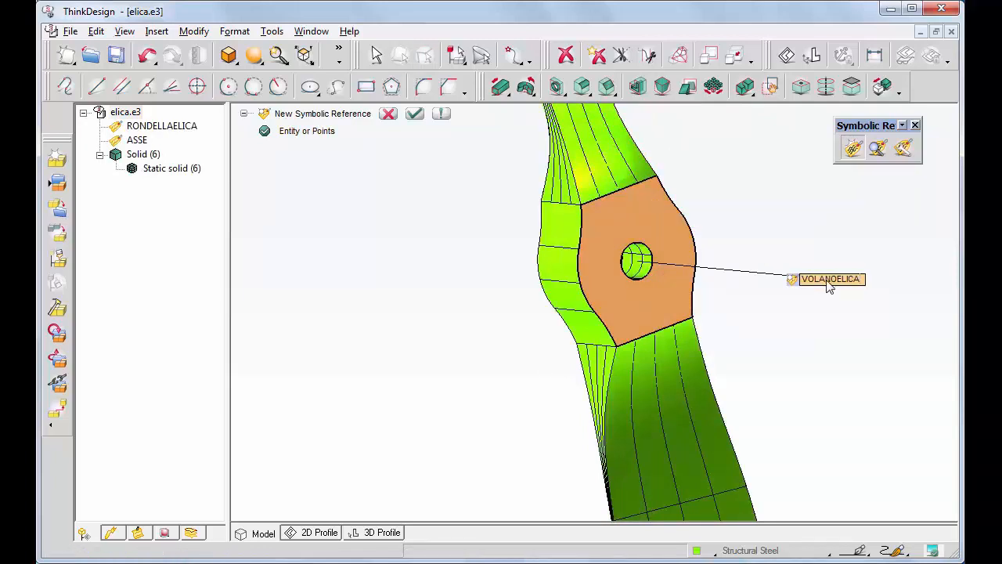
pyautogui.press('Return')
pyautogui.click(414, 114)
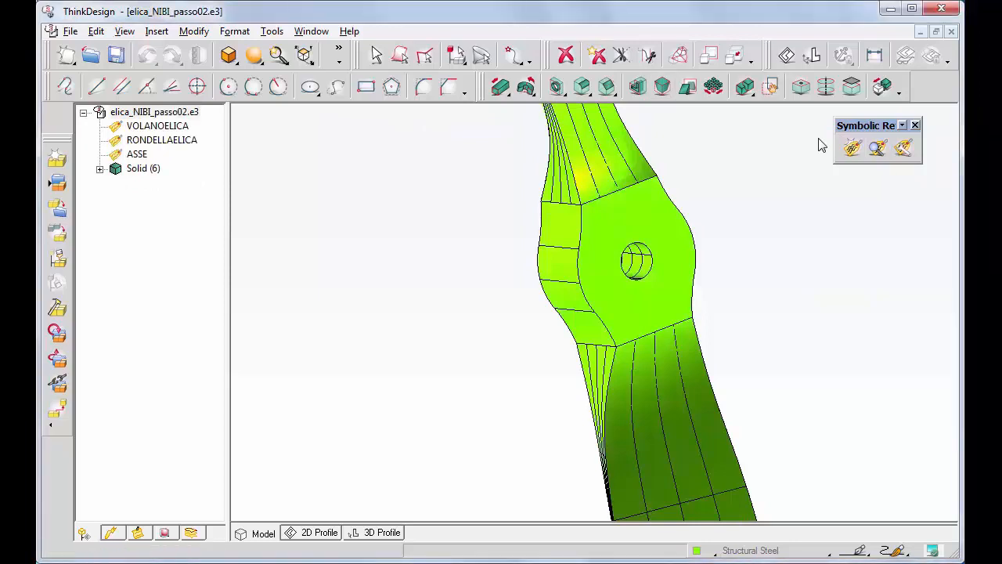
# - Check in the Model Structure options whether symbolic references are set to be shown, and accept the settings
pyautogui.press('Right')
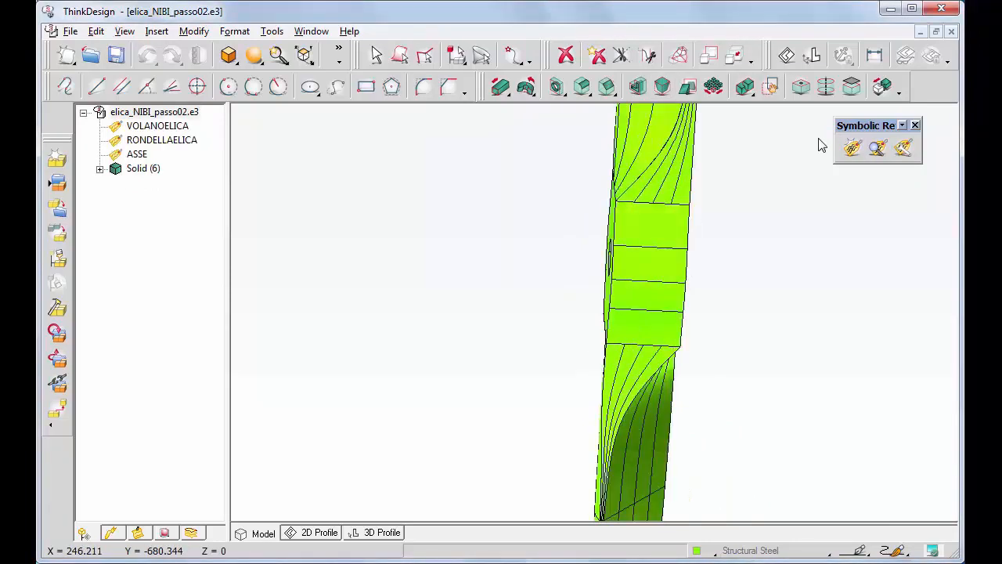
pyautogui.press('Left')
pyautogui.press('Left')
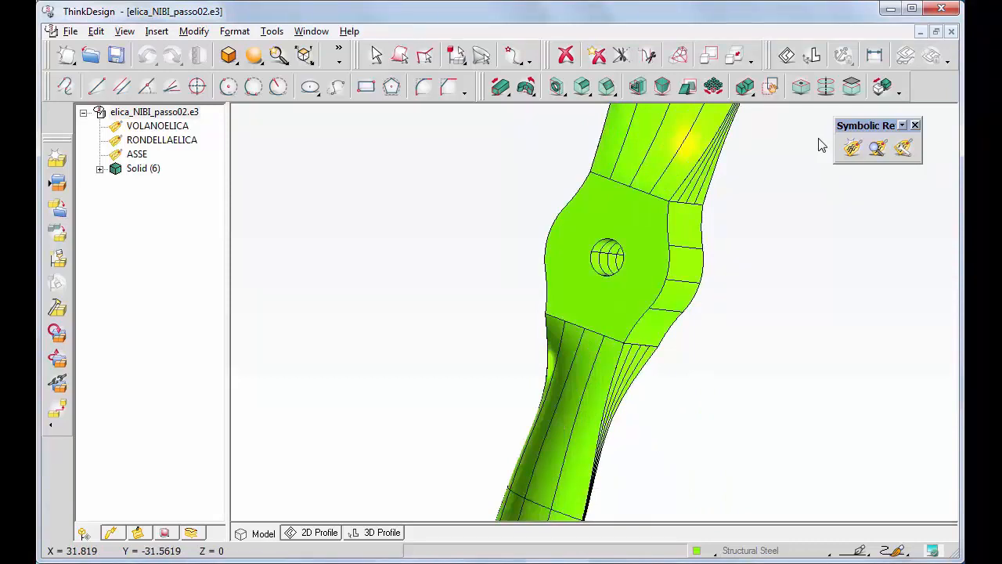
pyautogui.rightClick(200, 210)
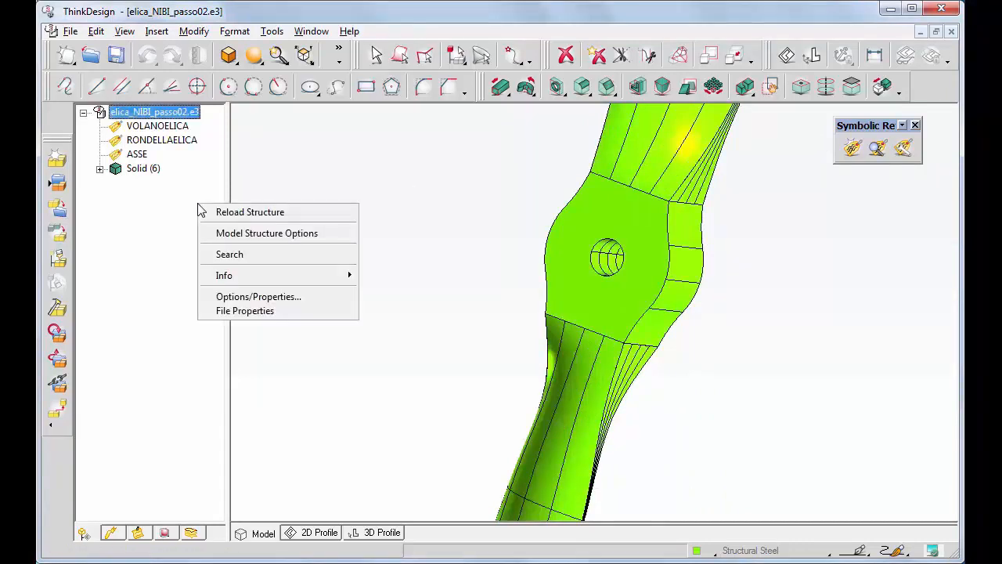
pyautogui.click(267, 233)
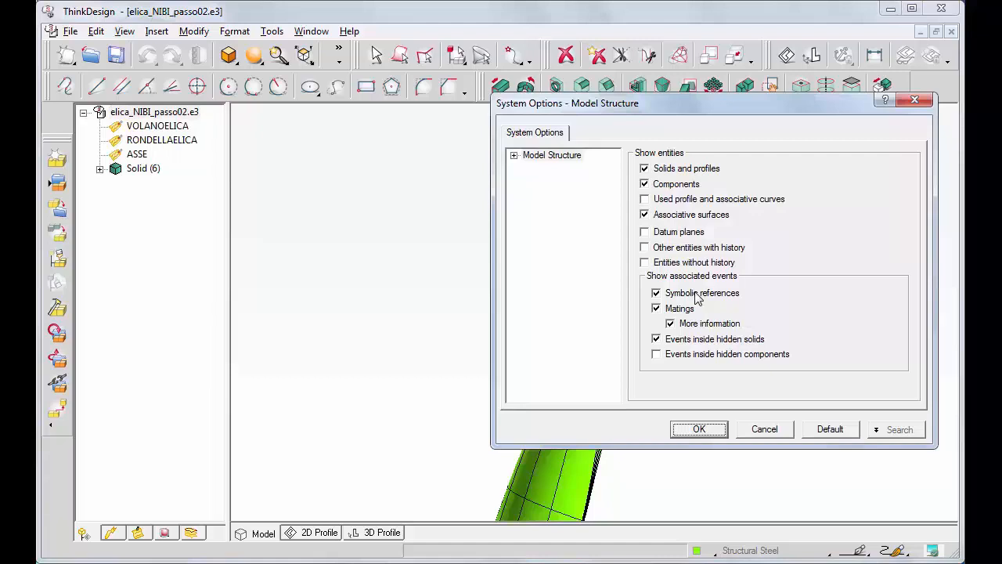
pyautogui.click(700, 431)
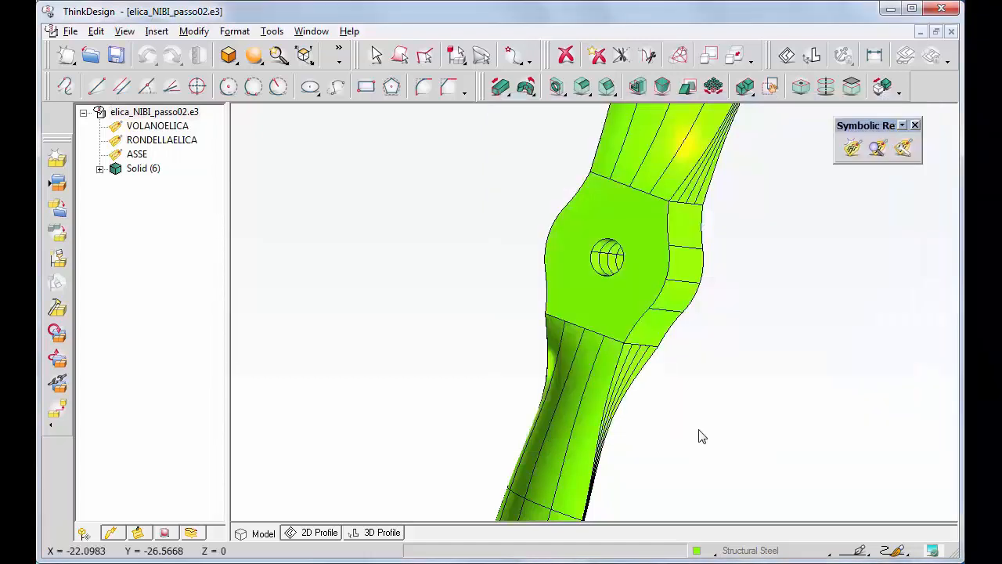
# - Highlight the RONDELLAELICA and ASSE references on the propeller, and view all symbolic references of the current component
pyautogui.click(153, 142)
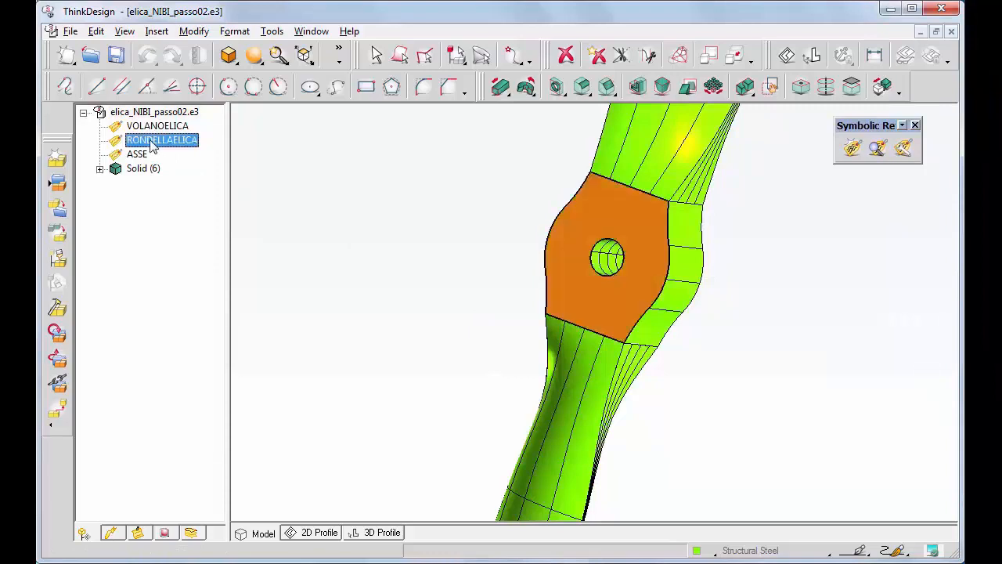
pyautogui.moveTo(604, 268)
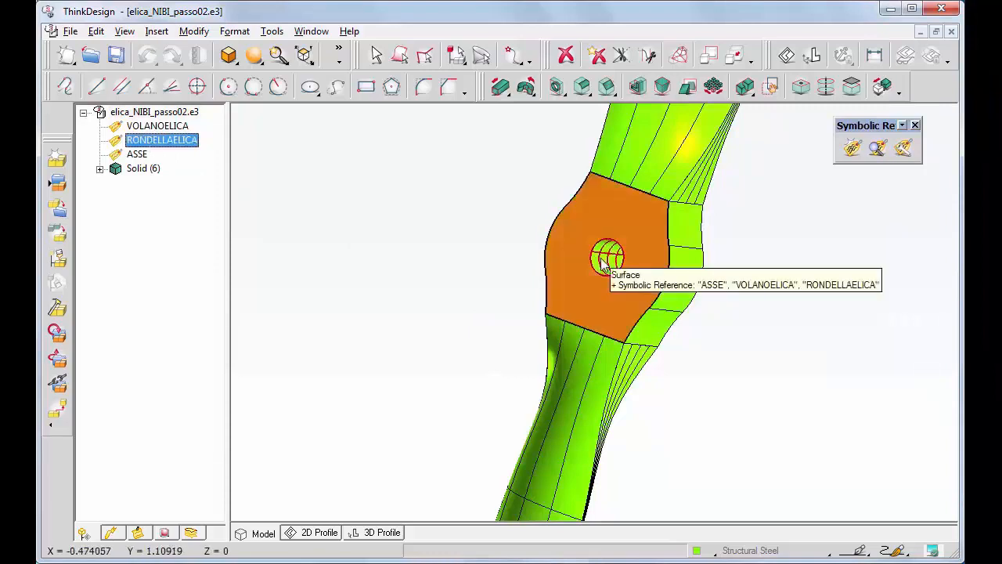
pyautogui.click(129, 155)
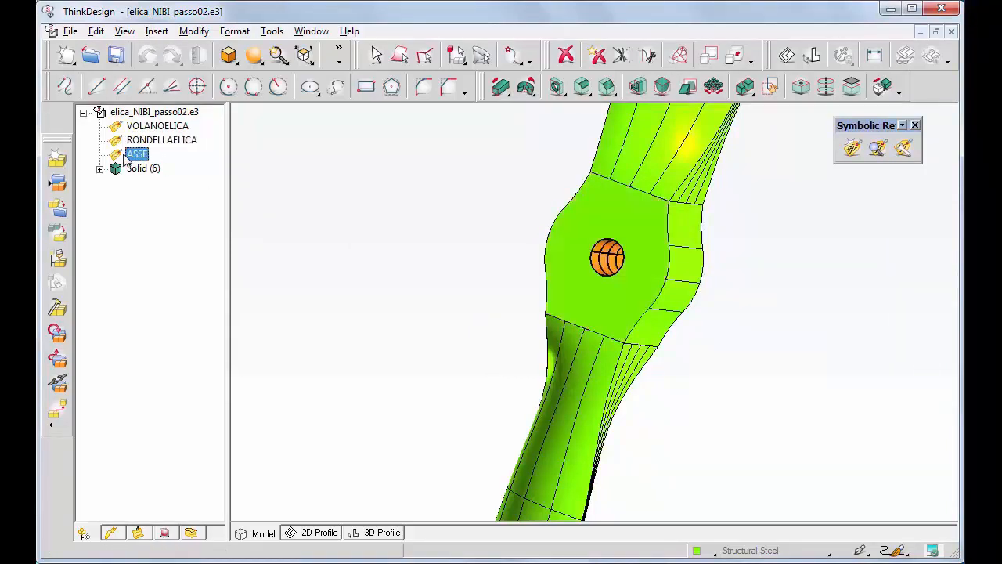
pyautogui.moveTo(604, 253)
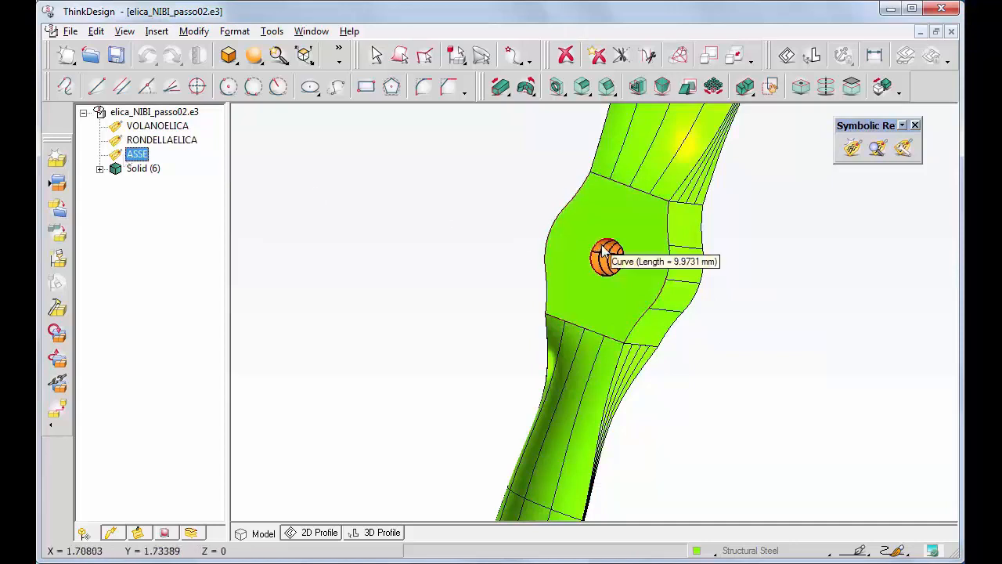
pyautogui.click(879, 149)
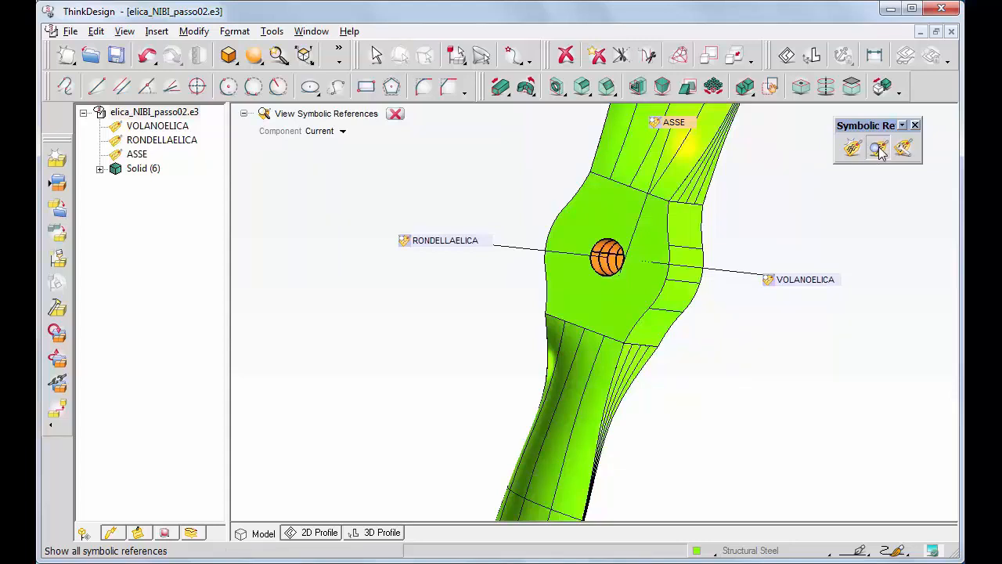
pyautogui.click(395, 114)
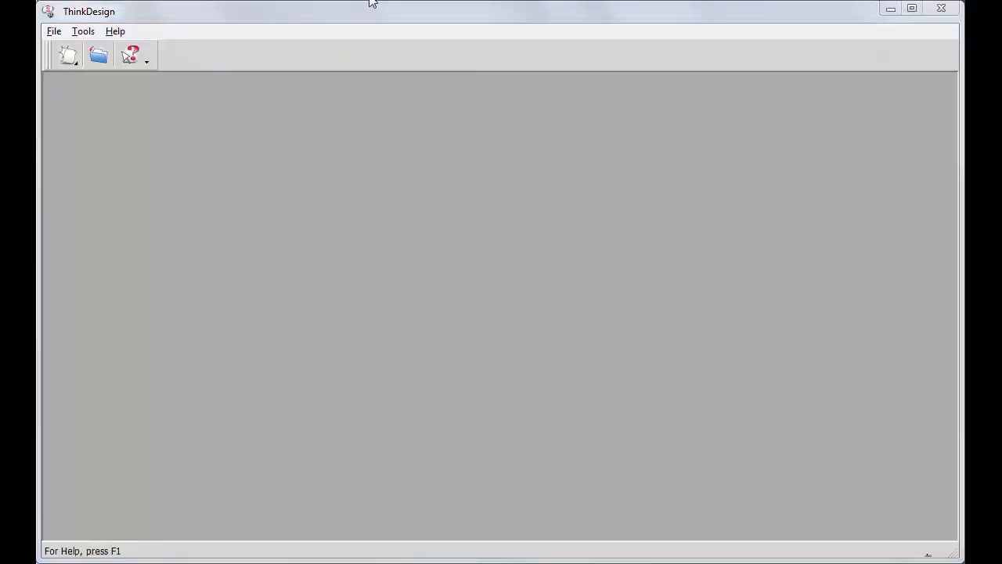
# - Open the washer model file rondella elica.e3 from the e-learning folder
pyautogui.click(54, 33)
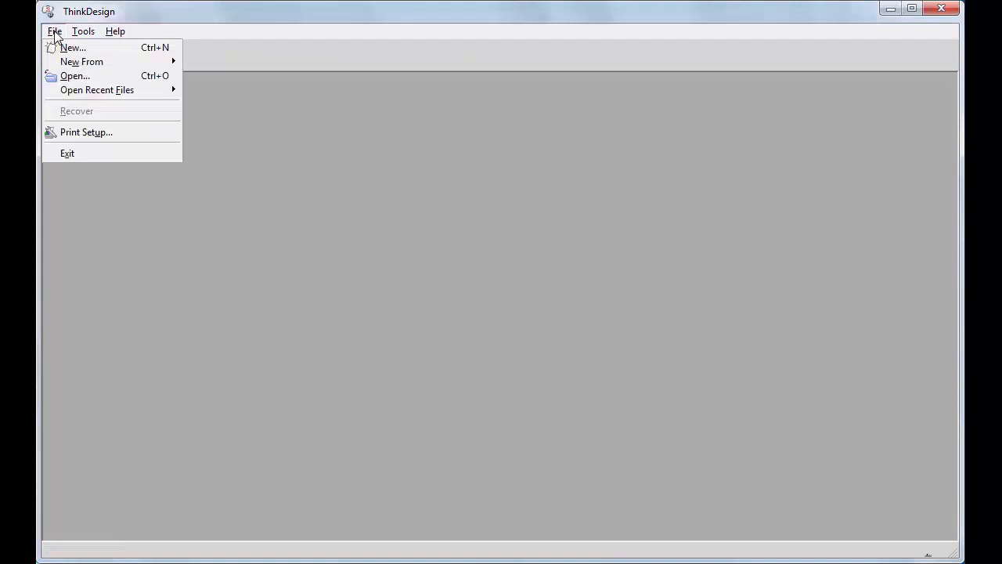
pyautogui.click(67, 76)
pyautogui.write('ron')
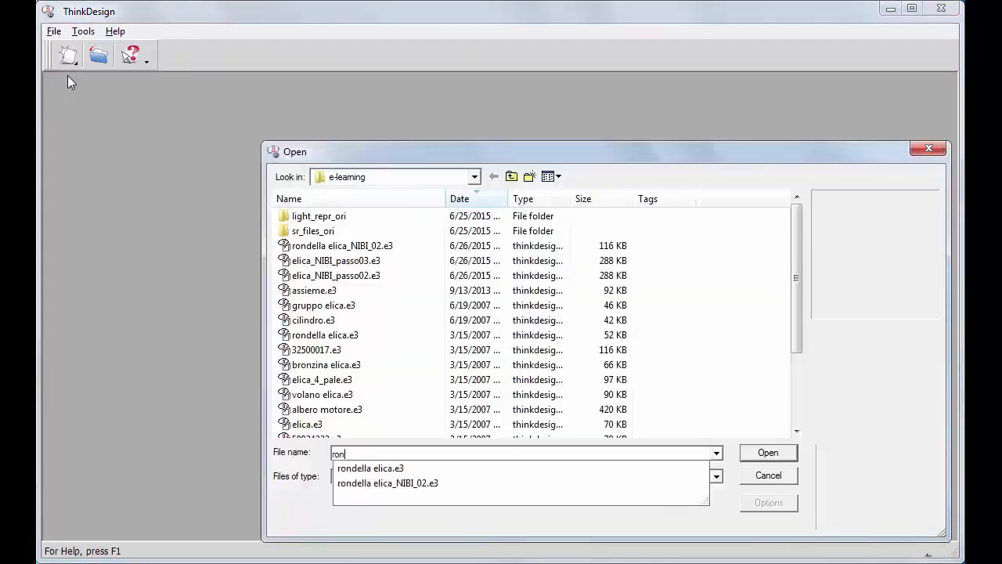
pyautogui.write('della elica.e3')
pyautogui.press('Return')
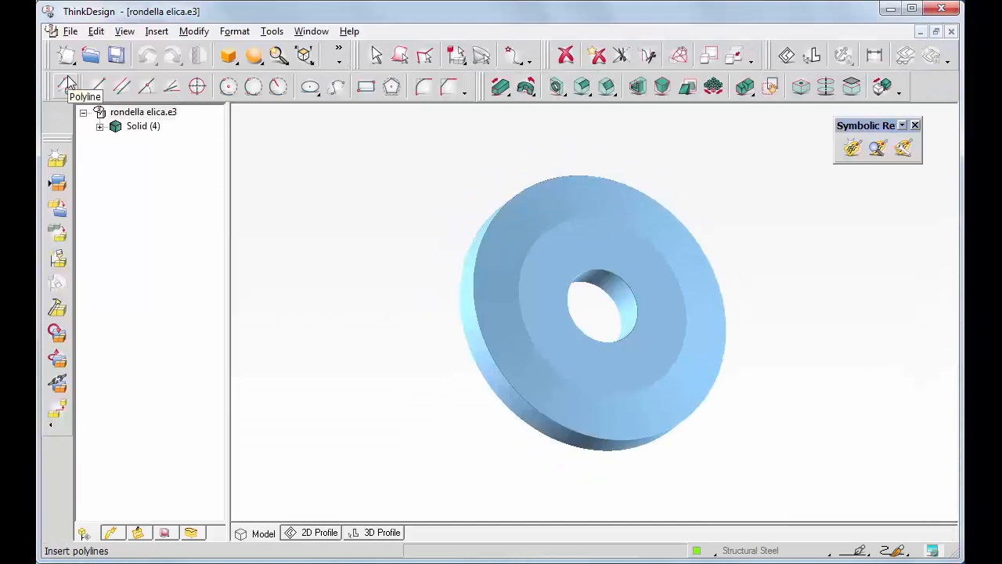
# - Create a symbolic reference named ASSE on the cylindrical face of the washer's central hole
pyautogui.click(852, 148)
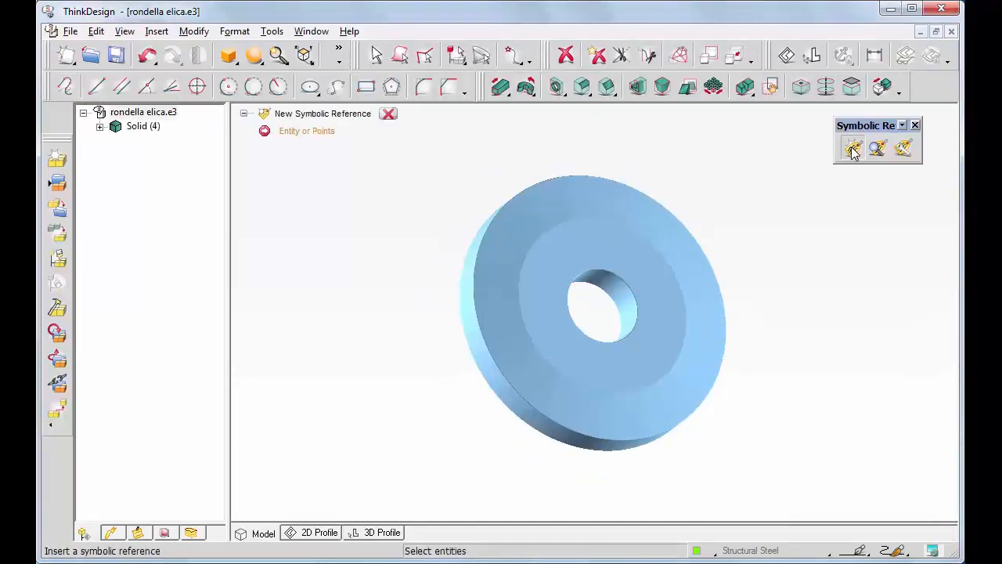
pyautogui.click(624, 298)
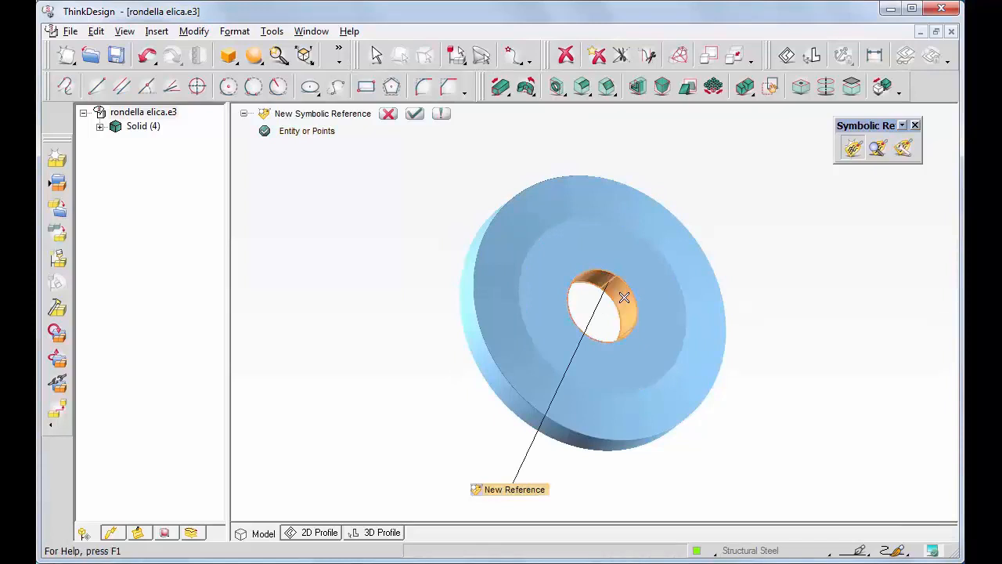
pyautogui.doubleClick(511, 491)
pyautogui.write('ASSE')
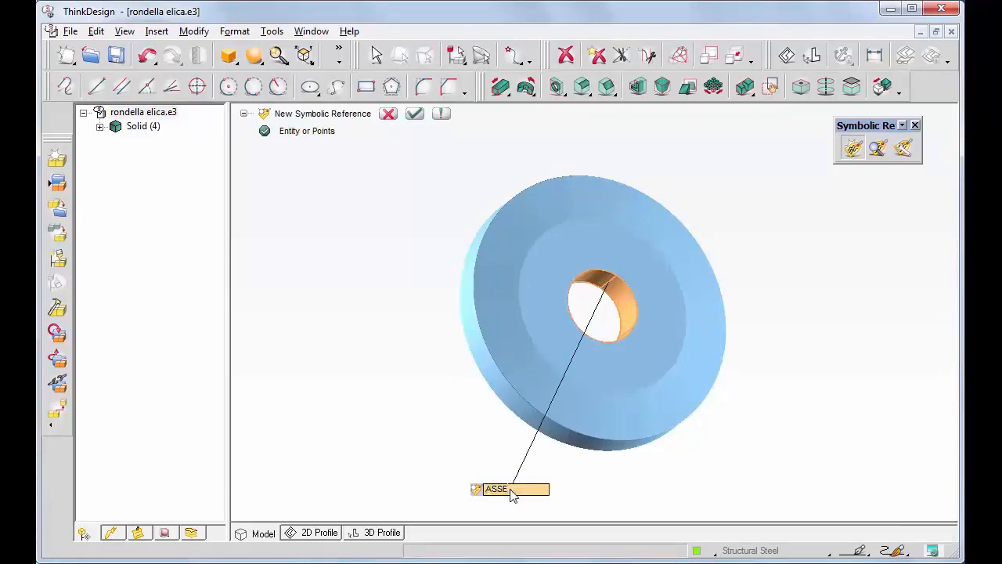
pyautogui.click(442, 114)
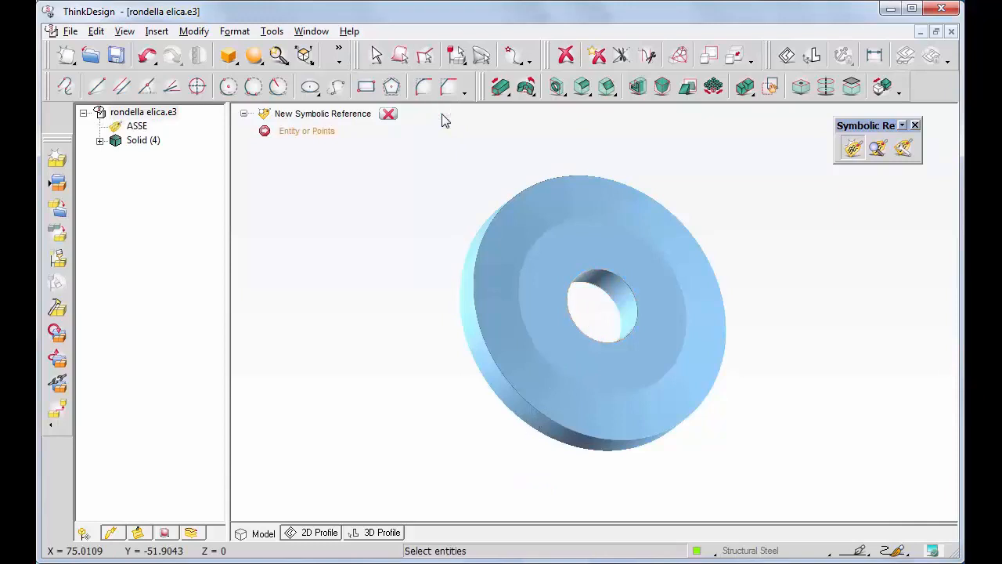
# - Create a symbolic reference named RONDELLADADO on the inner annular face around the washer's hole
pyautogui.click(661, 273)
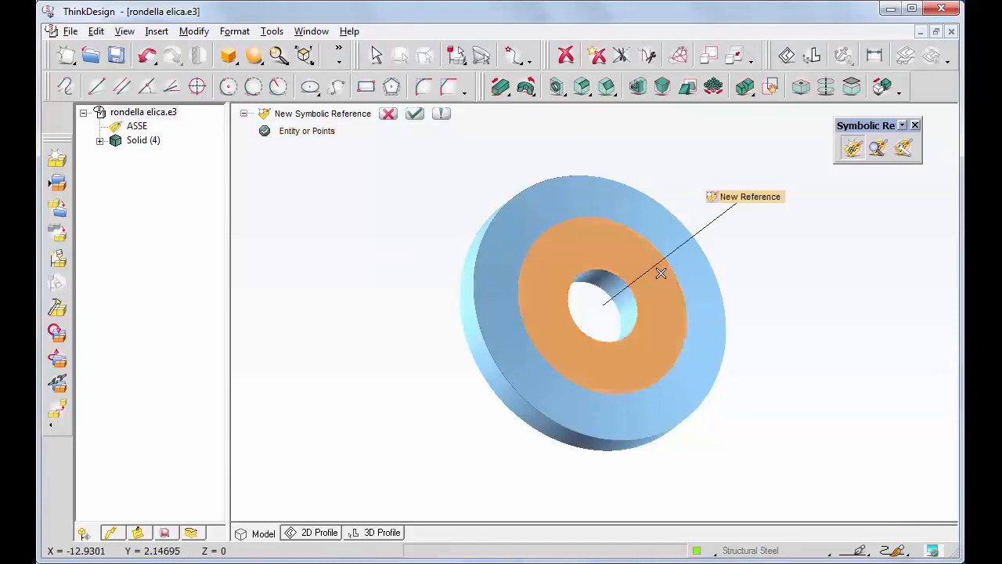
pyautogui.click(745, 197)
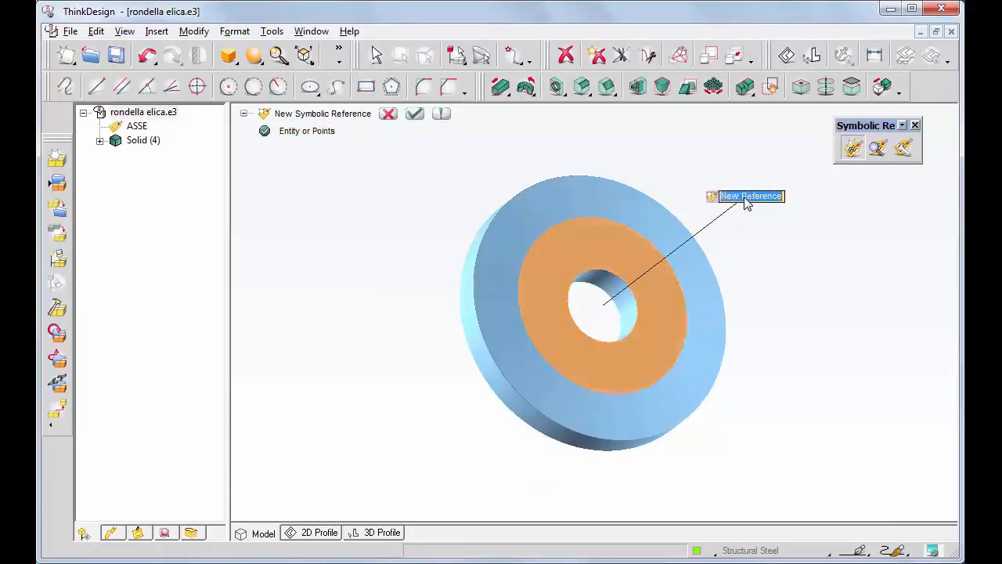
pyautogui.write('RONDELLADADO')
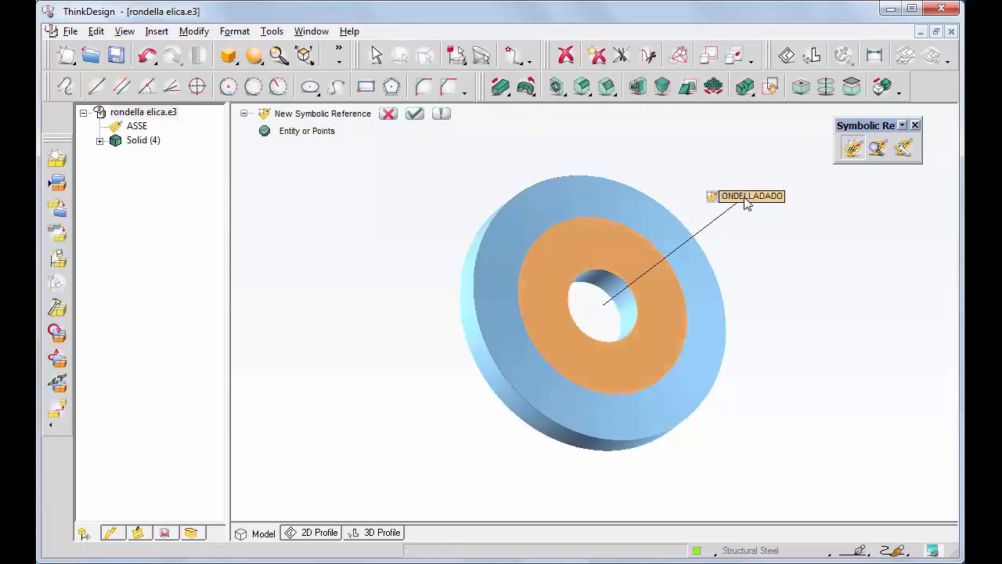
pyautogui.press('Return')
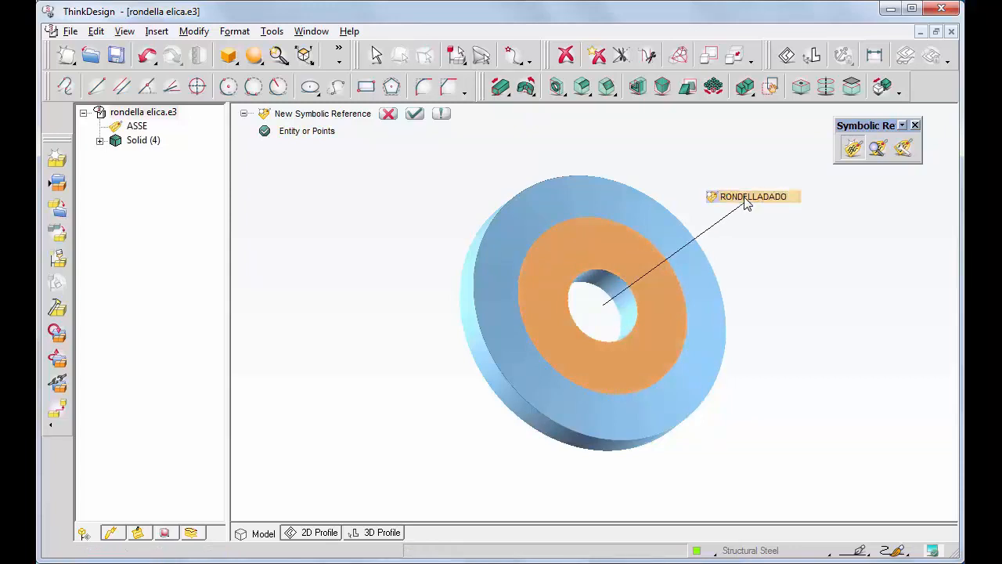
pyautogui.click(414, 114)
# - Create a symbolic reference named RONDELLAELICA on the washer's outer cylindrical rim and finish the command
pyautogui.press('Right')
pyautogui.press('Right')
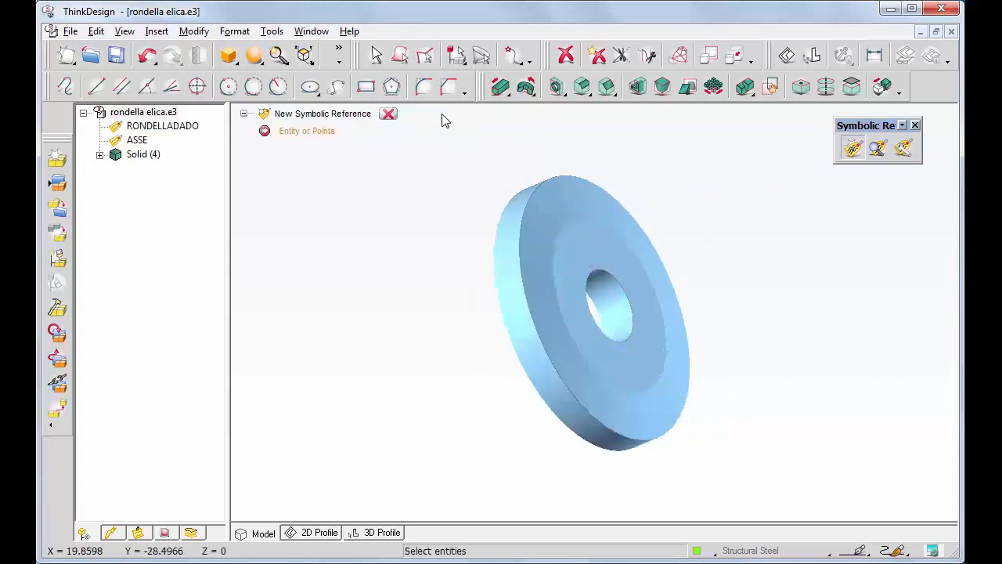
pyautogui.press('Right')
pyautogui.press('Right')
pyautogui.press('Right')
pyautogui.press('Right')
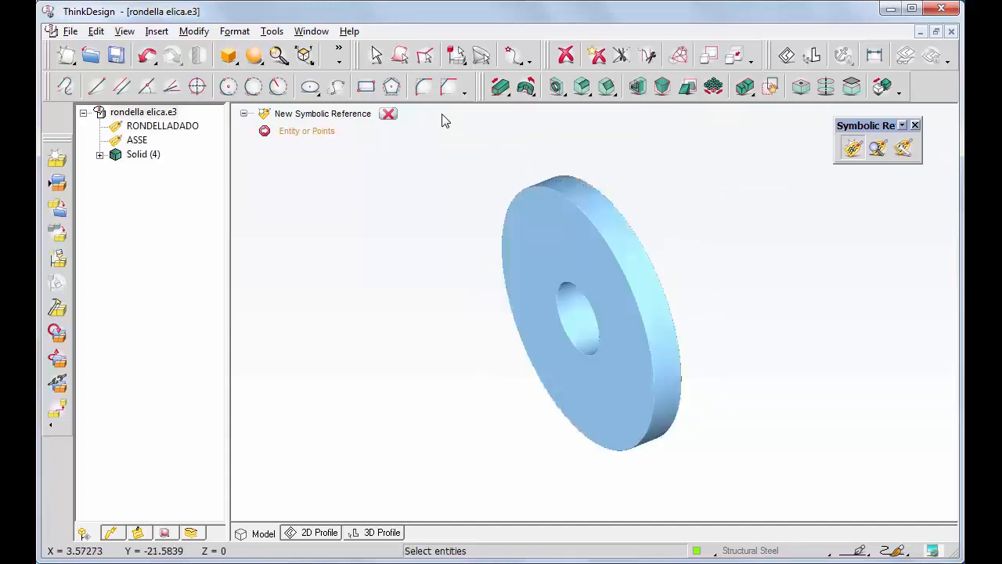
pyautogui.press('Right')
pyautogui.press('Right')
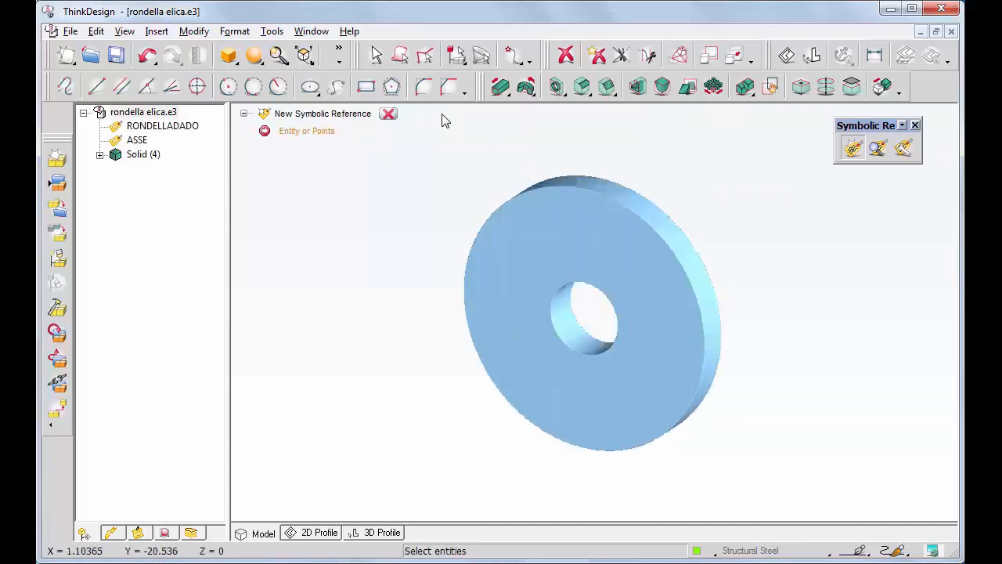
pyautogui.click(611, 190)
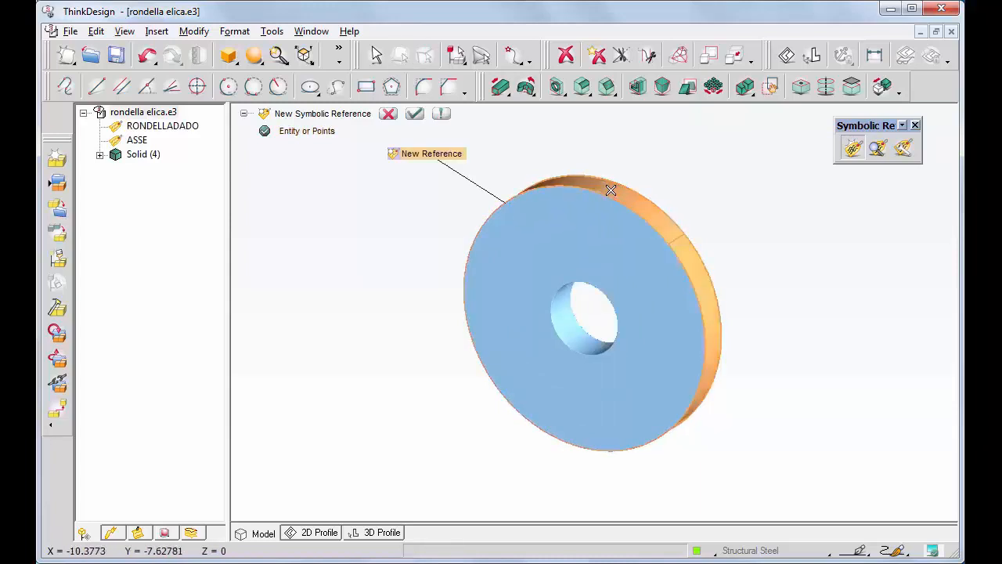
pyautogui.doubleClick(428, 154)
pyautogui.write('RONDELLAELICA')
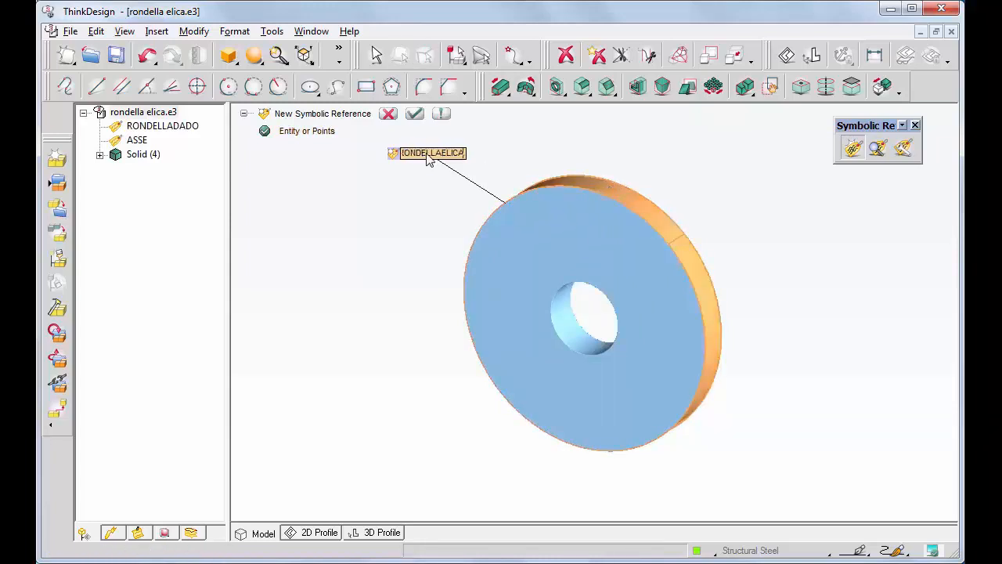
pyautogui.press('Return')
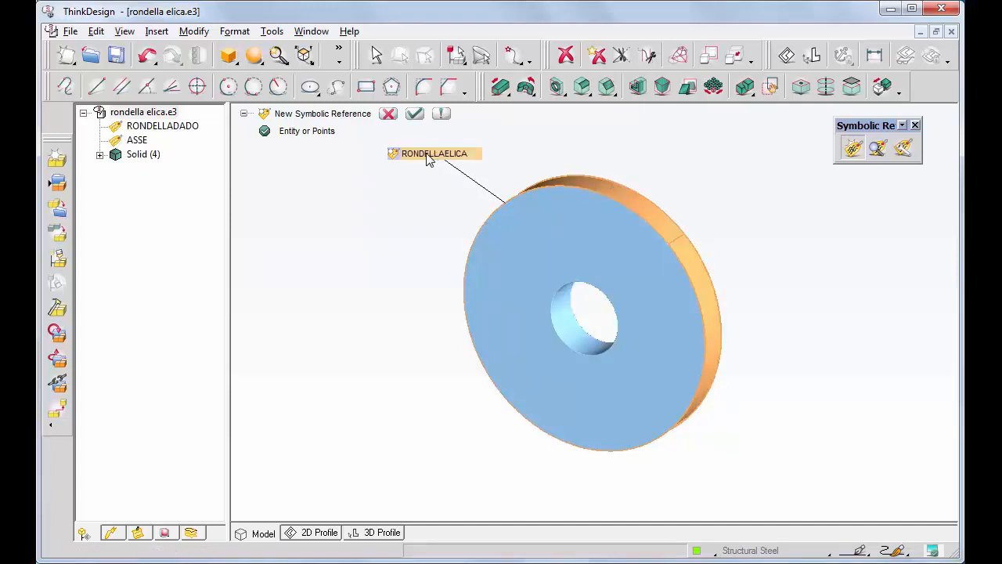
pyautogui.click(415, 114)
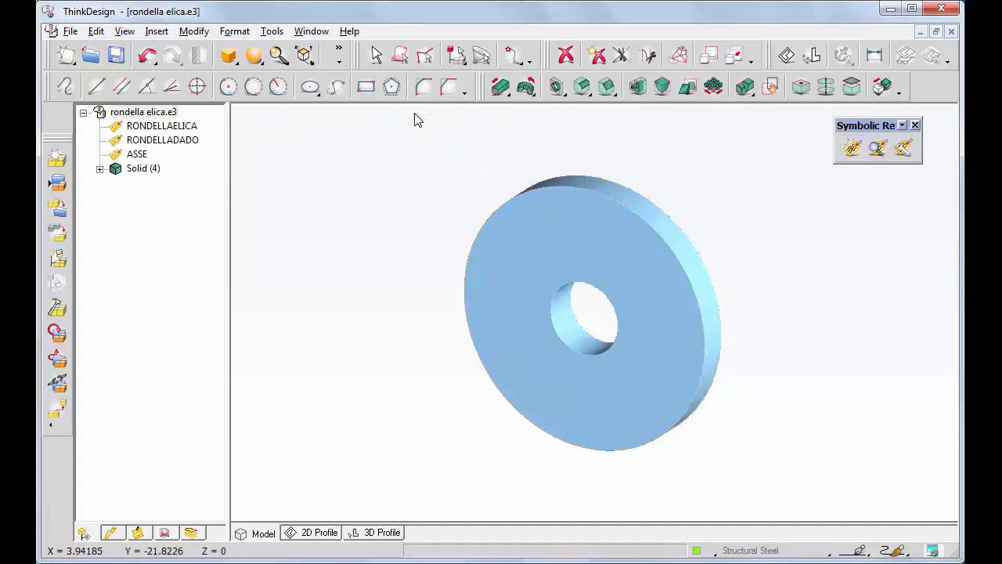
# - View all symbolic references of the current washer component, checking the face marked by ASSE, and close the view
pyautogui.click(877, 148)
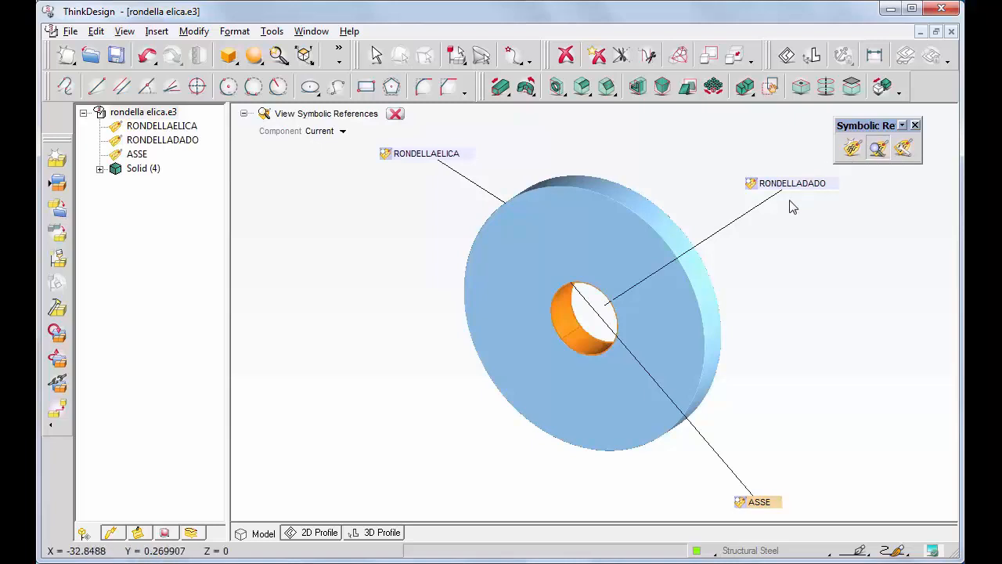
pyautogui.click(395, 115)
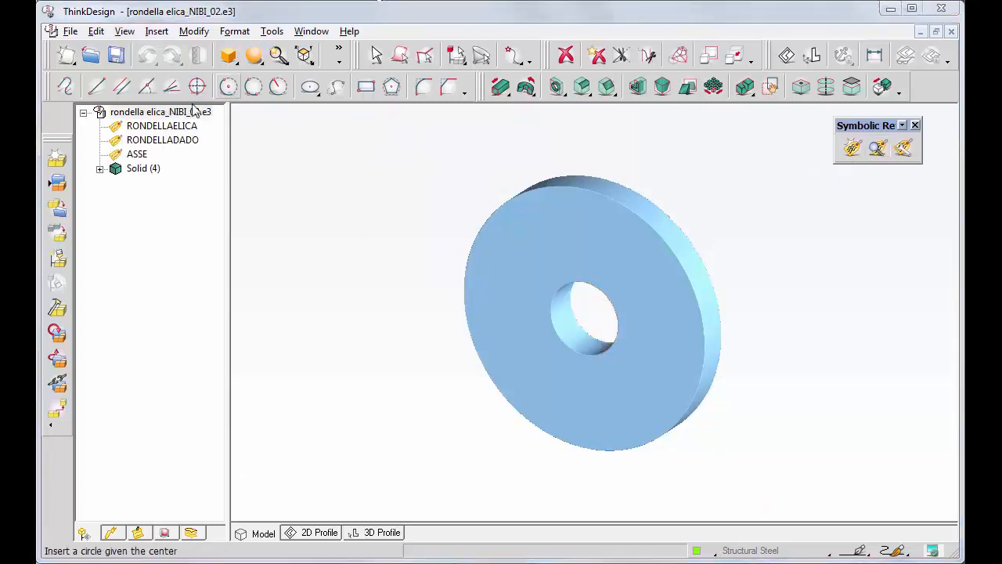
# - Redefine the RONDELLAELICA reference so that it points to the washer's full flat face opposite the RONDELLADADO side
pyautogui.click(160, 126)
pyautogui.rightClick(159, 128)
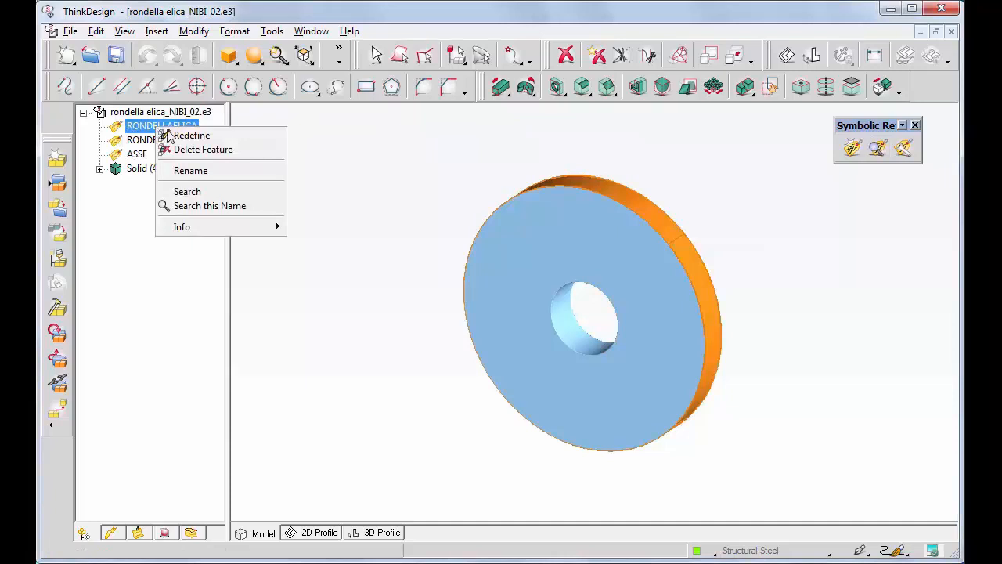
pyautogui.click(185, 137)
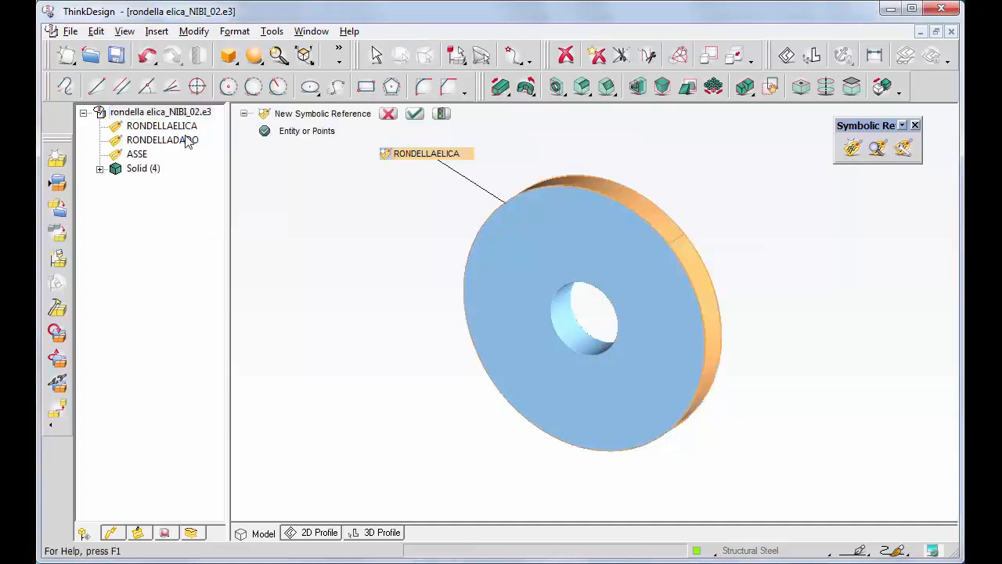
pyautogui.click(302, 132)
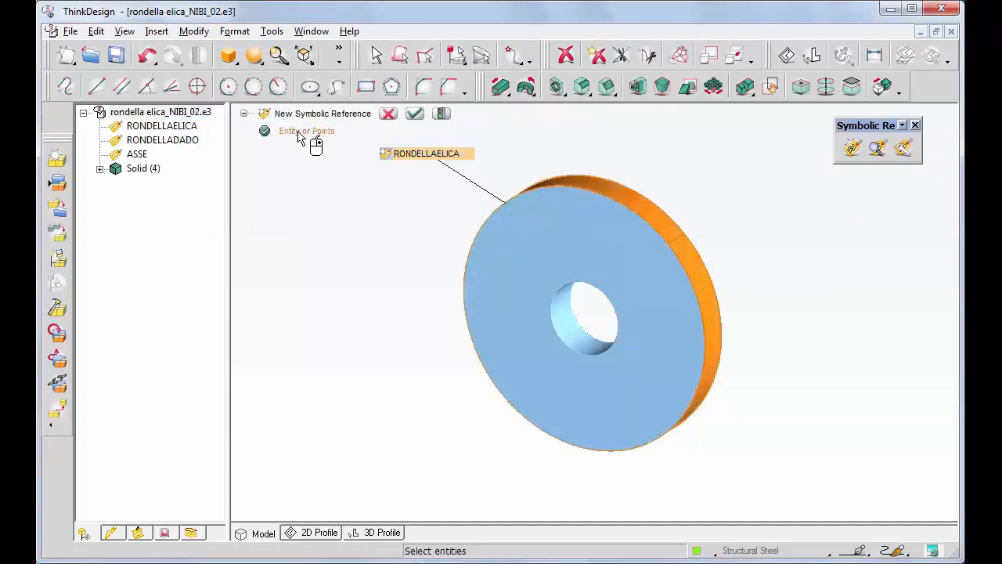
pyautogui.click(546, 216)
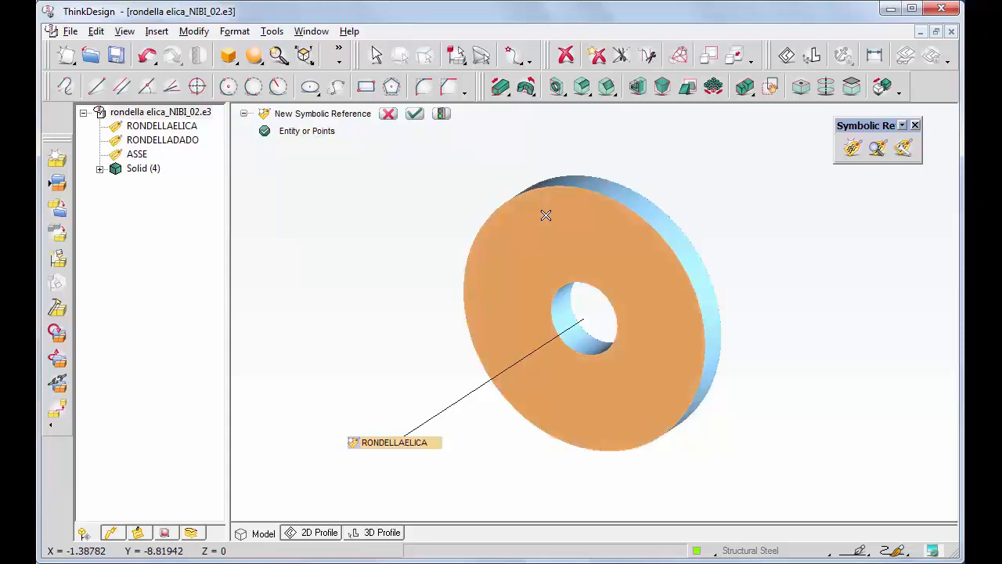
pyautogui.click(414, 113)
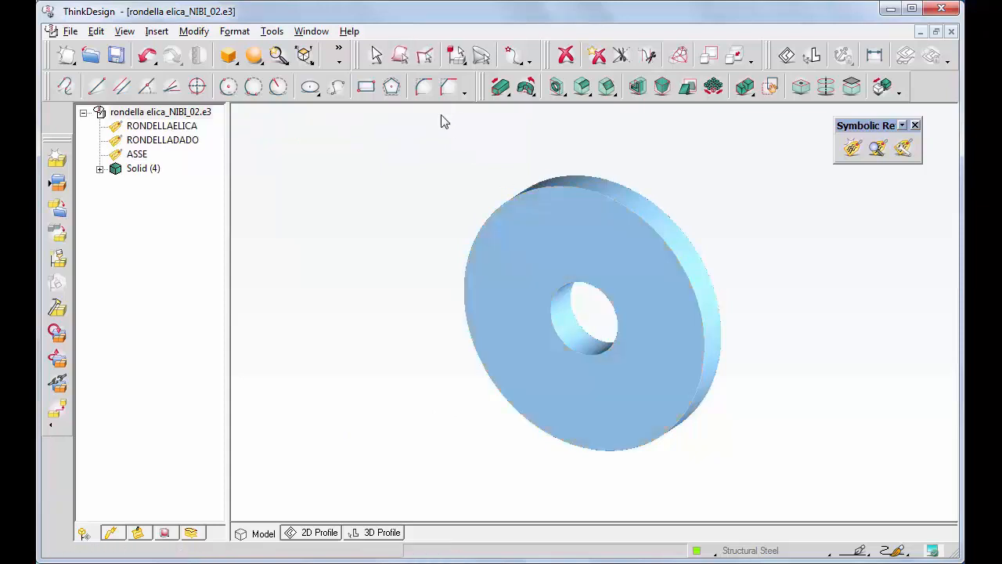